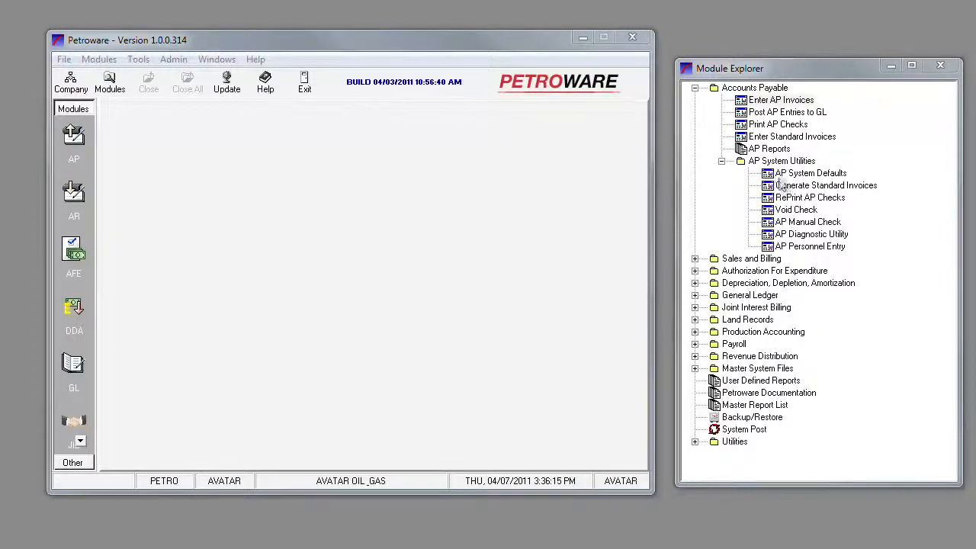
# Start a new accounts payable invoice and enter 189318 as its invoice number
pyautogui.click(761, 102)
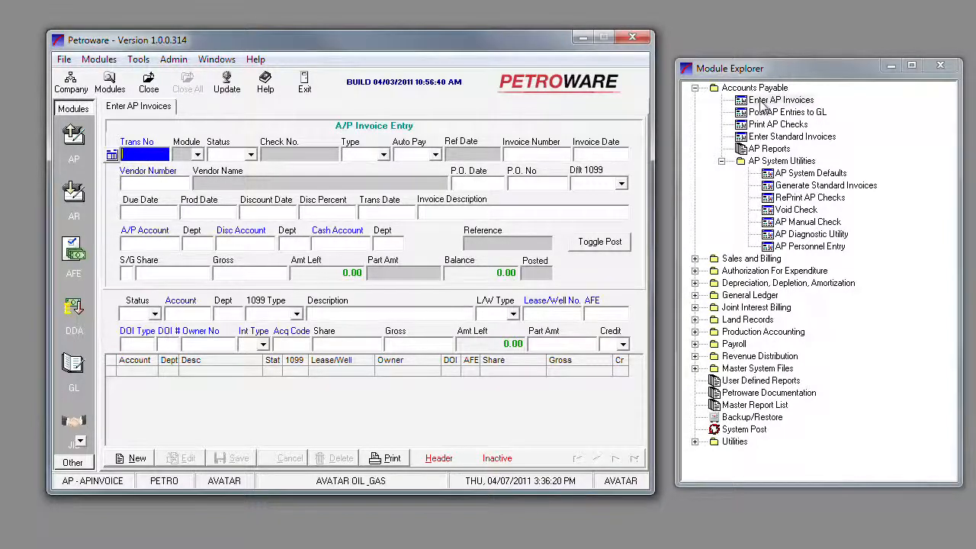
pyautogui.click(123, 457)
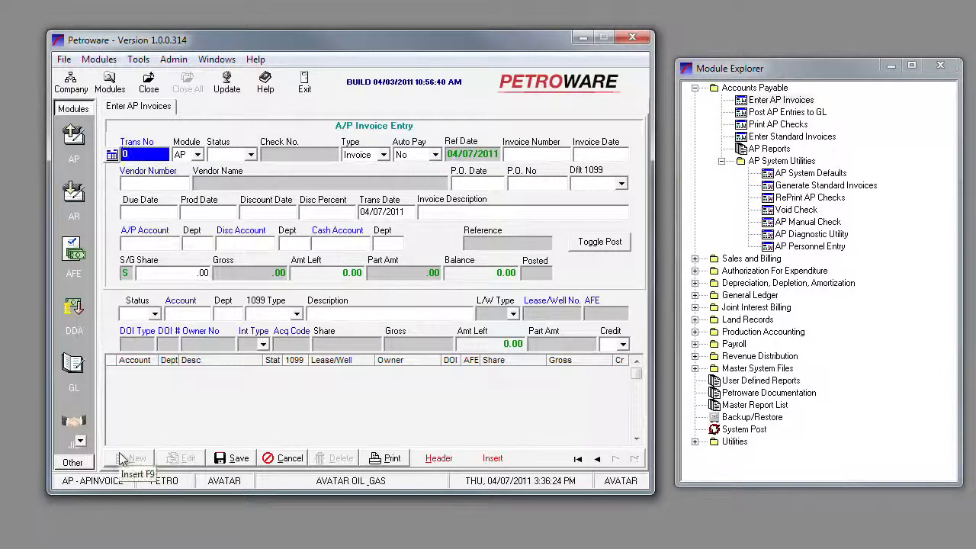
pyautogui.press('Tab')
pyautogui.press('Tab')
pyautogui.press('Tab')
pyautogui.press('Tab')
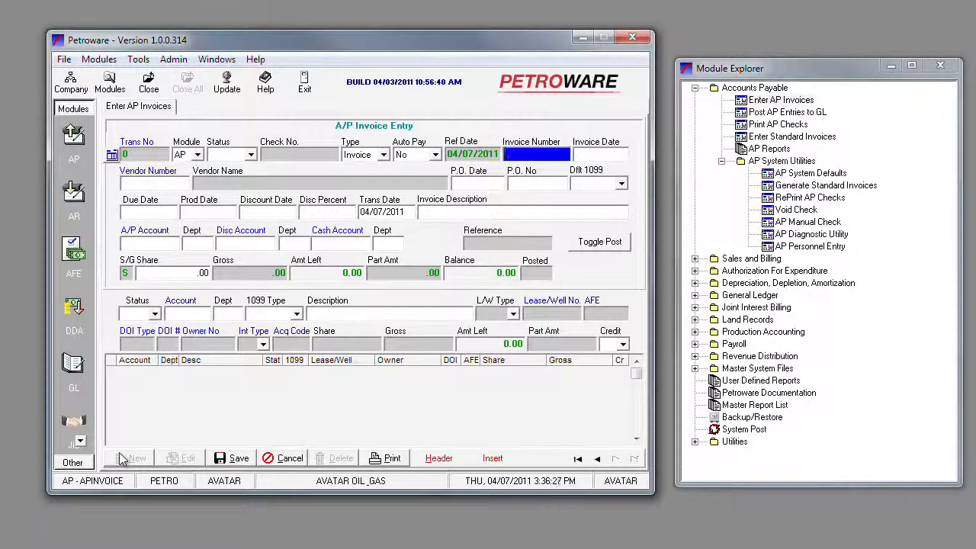
pyautogui.write('189')
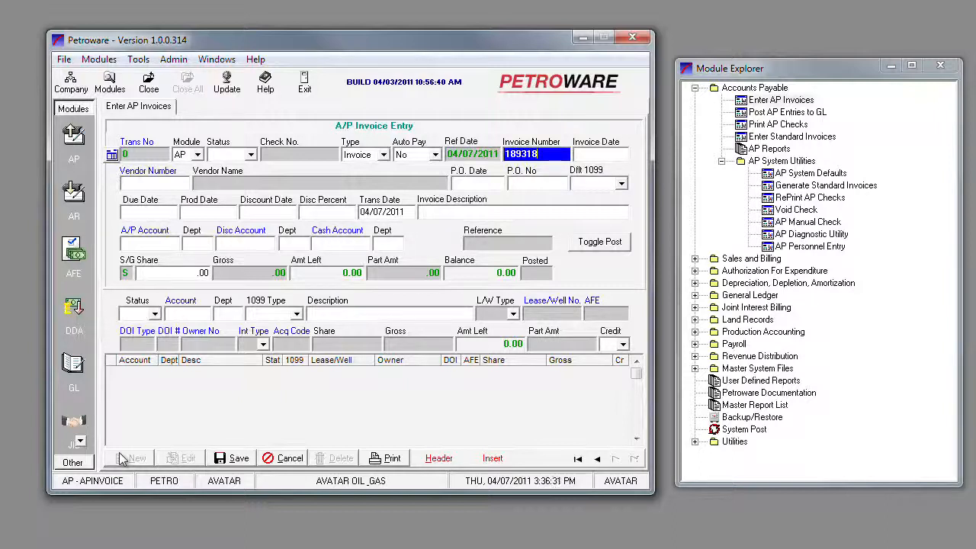
pyautogui.write('318')
# Date the invoice 03/01/2011 and assign it to vendor B&E Roustabout Services (BEROU)
pyautogui.press('Tab')
pyautogui.write('03/0')
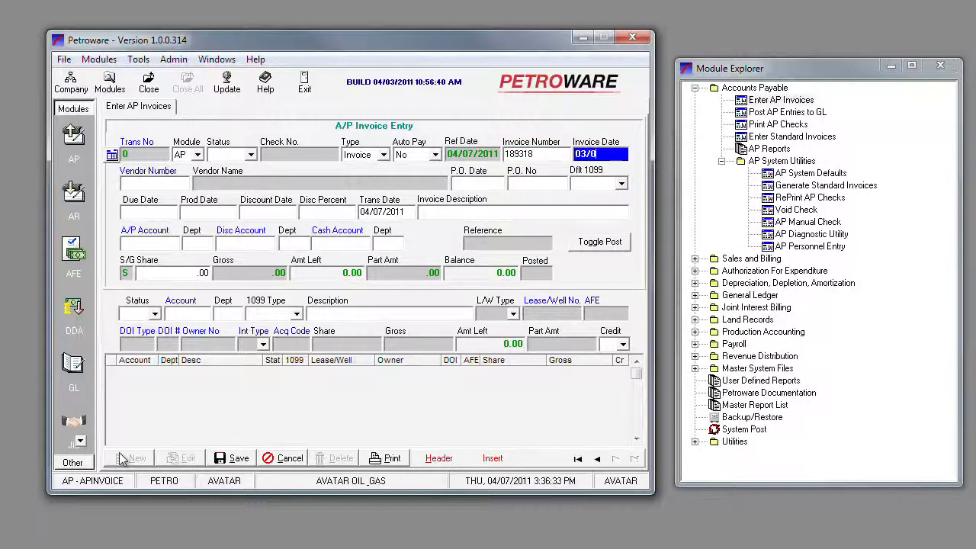
pyautogui.write('1/2011')
pyautogui.press('Tab')
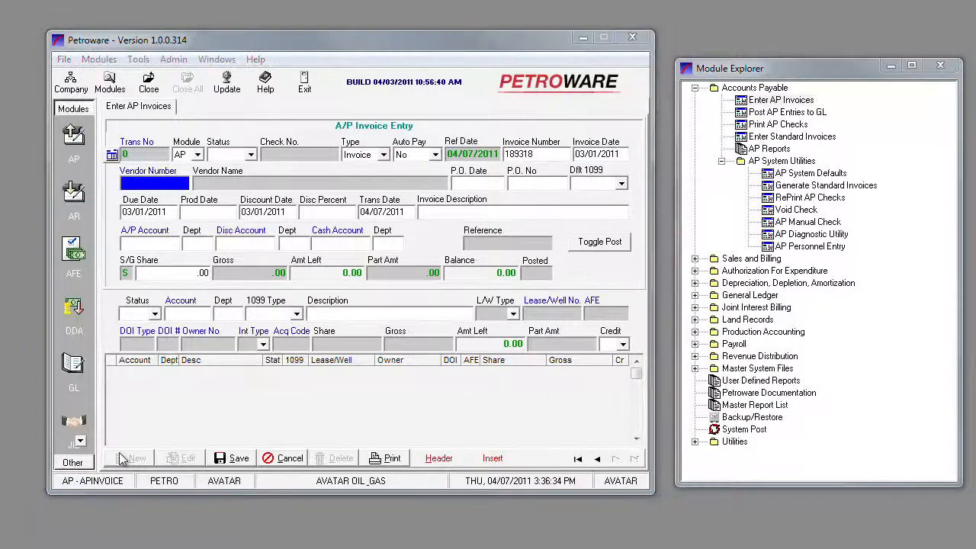
pyautogui.write('be')
pyautogui.press('Return')
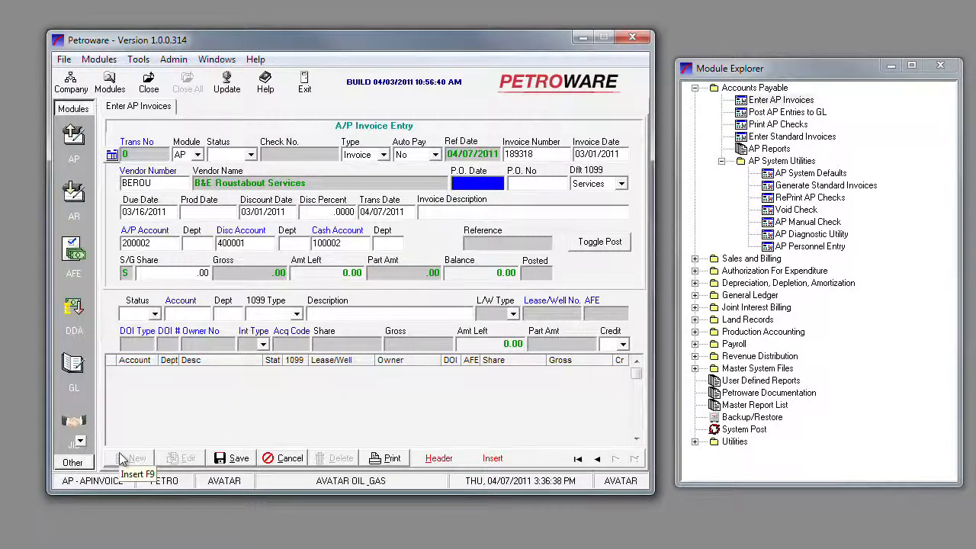
# Set the invoice's production date to 02/28/2011, leaving the purchase order details blank
pyautogui.press('Tab')
pyautogui.press('Tab')
pyautogui.press('Tab')
pyautogui.press('Tab')
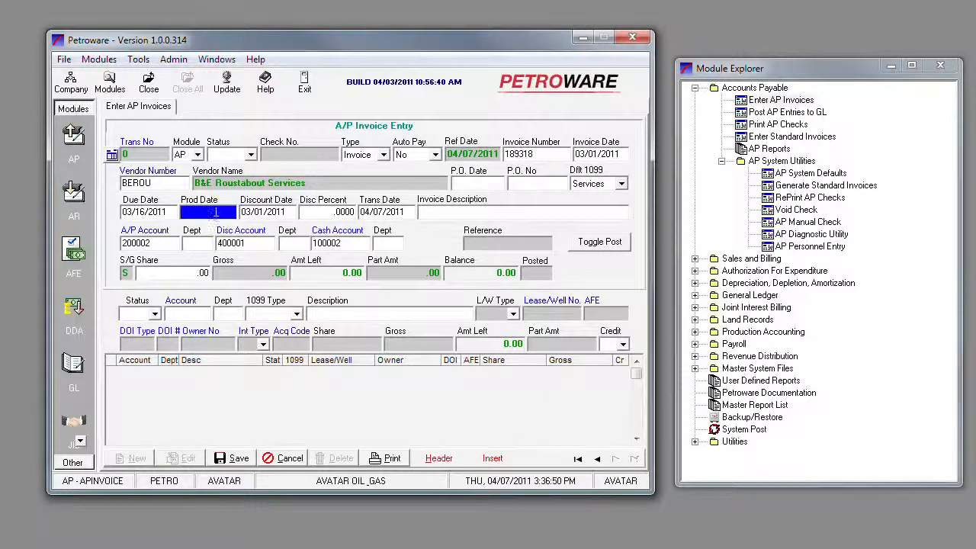
pyautogui.write('/28/2011')
pyautogui.press('Tab')
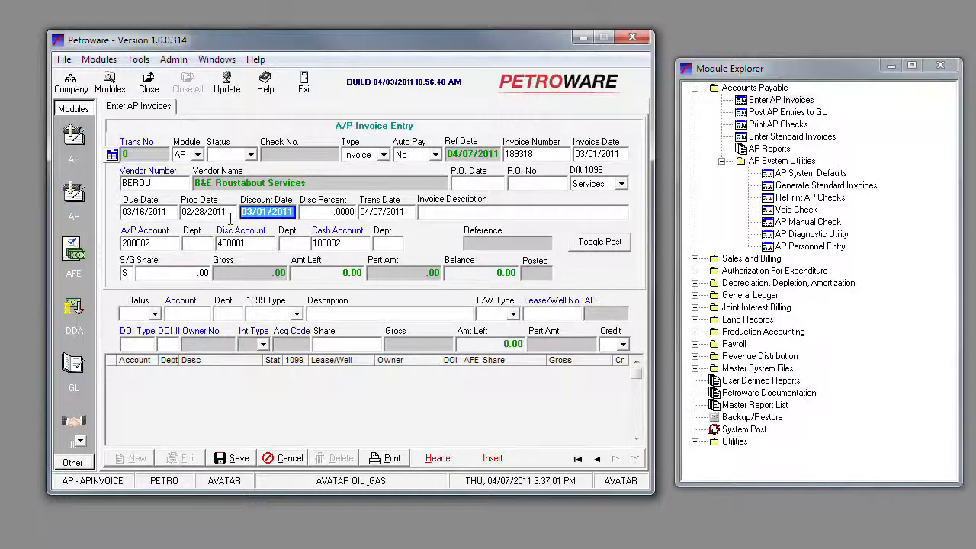
# Set the invoice header's share amount to 5000 and continue to the first detail line
pyautogui.click(168, 274)
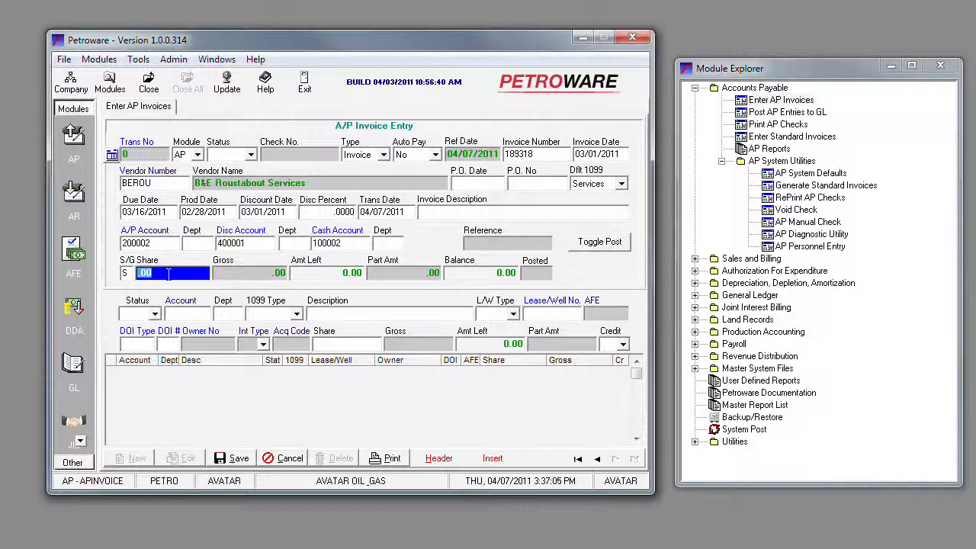
pyautogui.write('5000')
pyautogui.press('Return')
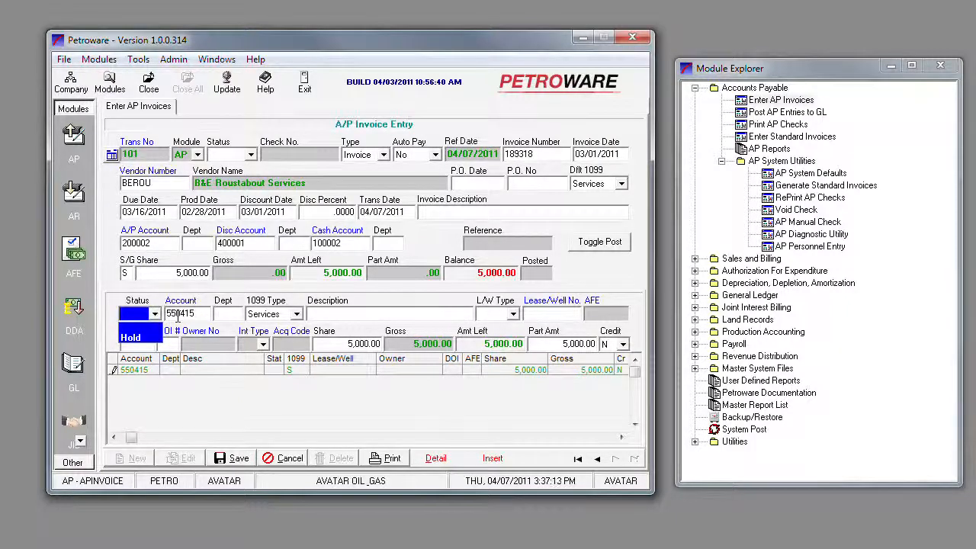
# Choose the Roustabout Services expense account for the first detail line and describe it as "for this one JIB"
pyautogui.press('Escape')
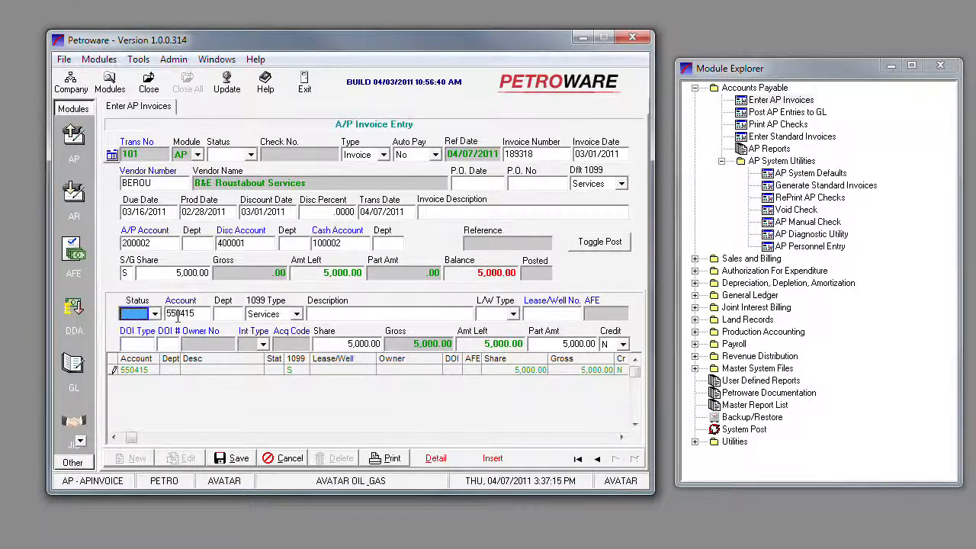
pyautogui.press('Tab')
pyautogui.doubleClick(183, 312)
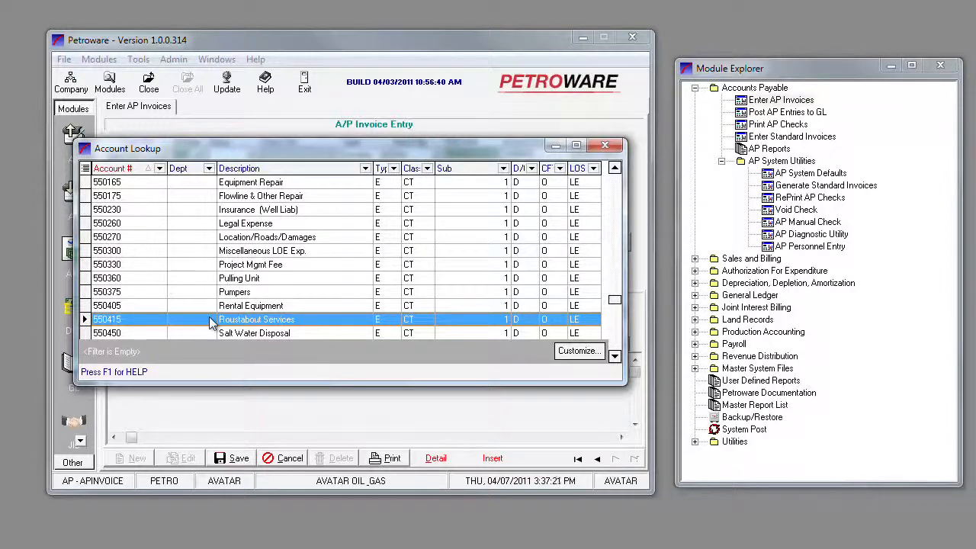
pyautogui.doubleClick(211, 321)
pyautogui.click(316, 316)
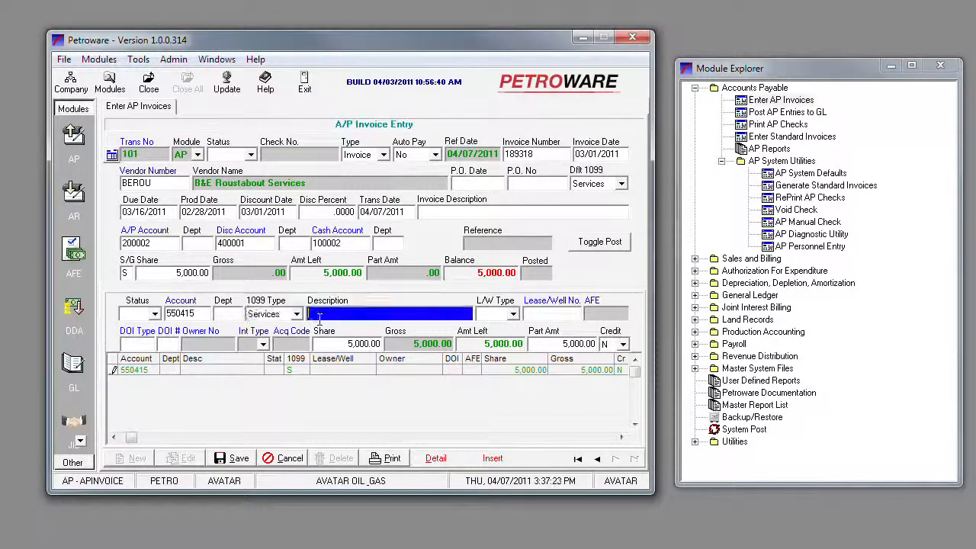
pyautogui.write('for this one JIB')
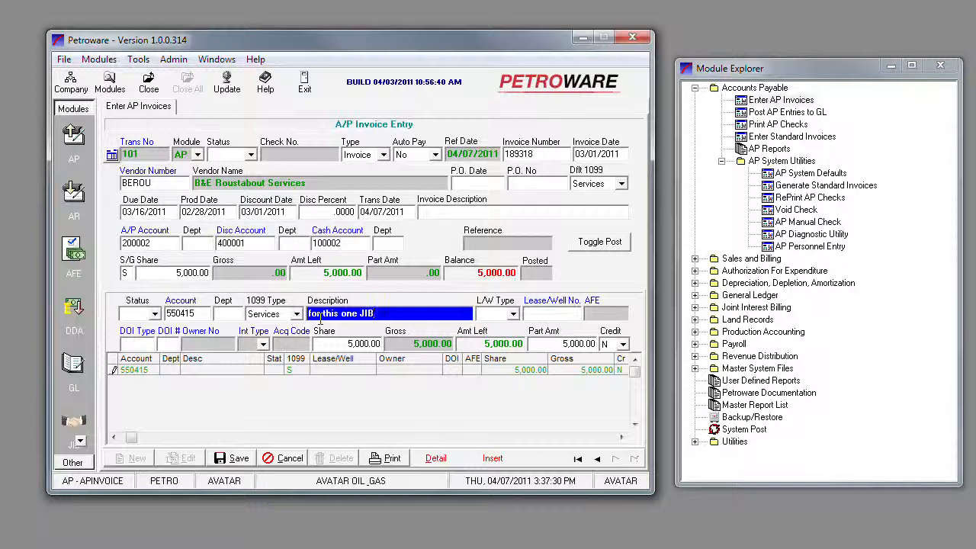
# Set the detail line's lease/well type to Well and assign it to well BURG.001
pyautogui.press('Tab')
pyautogui.press('w')
pyautogui.press('Tab')
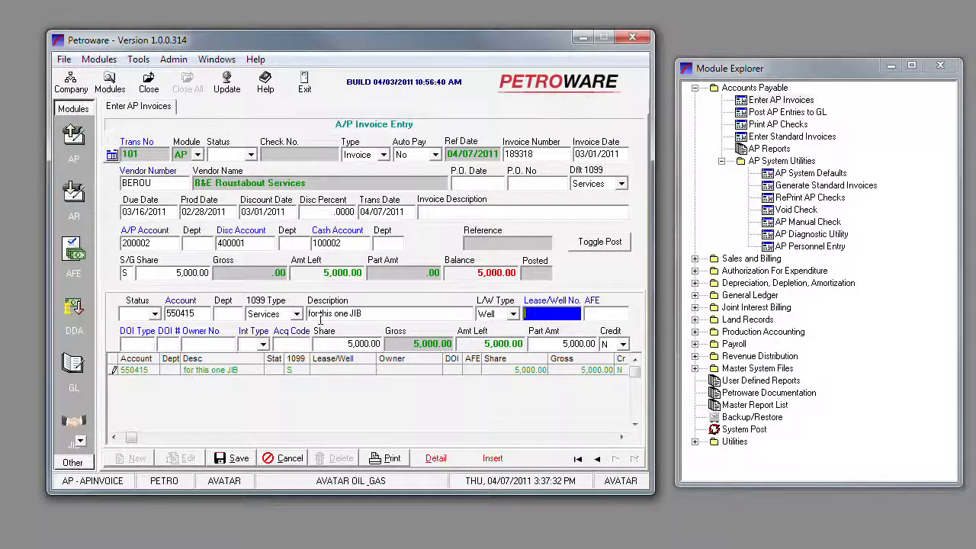
pyautogui.press('F2')
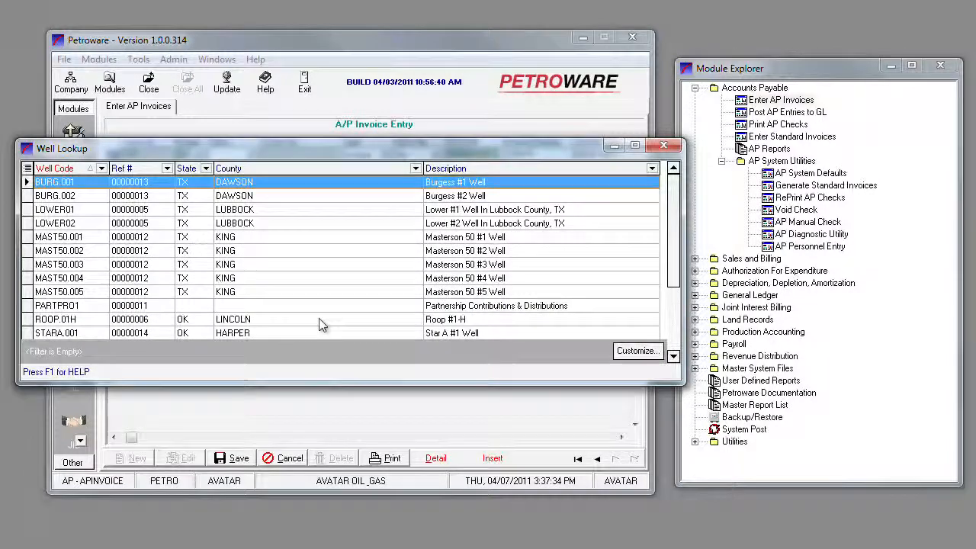
pyautogui.press('Return')
# Look up the division of interest numbers for the well and choose DOI 2, Burgess #1 ACP
pyautogui.press('Tab')
pyautogui.press('Tab')
pyautogui.press('Tab')
pyautogui.press('F2')
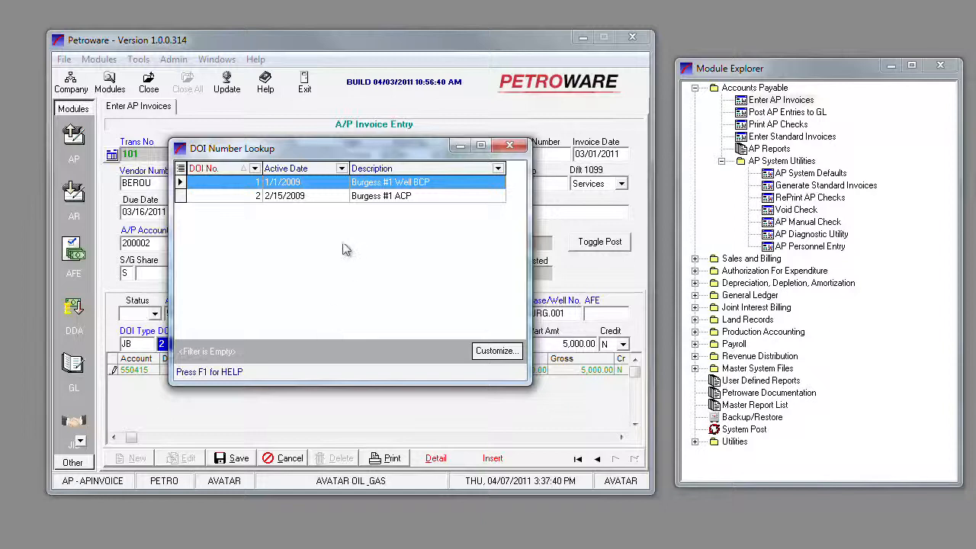
pyautogui.doubleClick(260, 197)
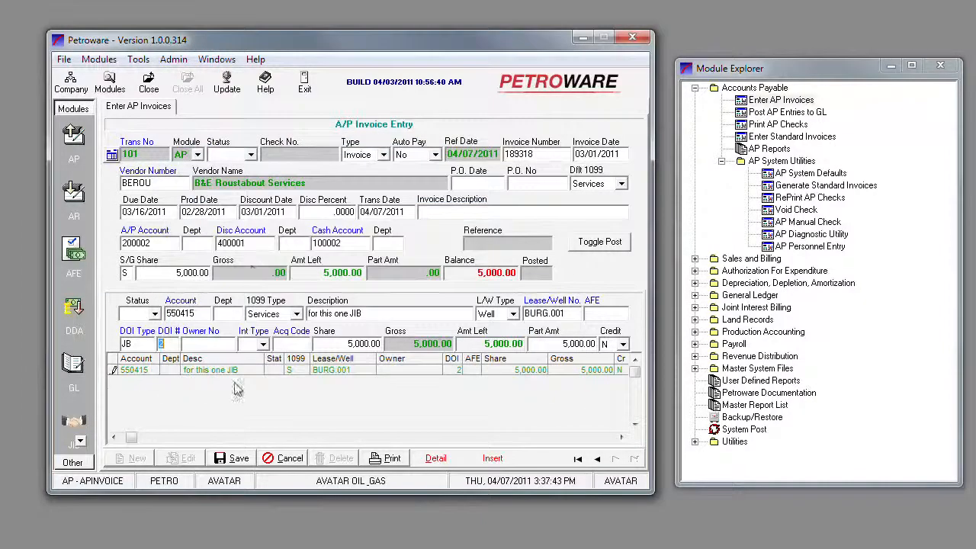
# Set the detail line's share to 2000 and save the line
pyautogui.click(333, 346)
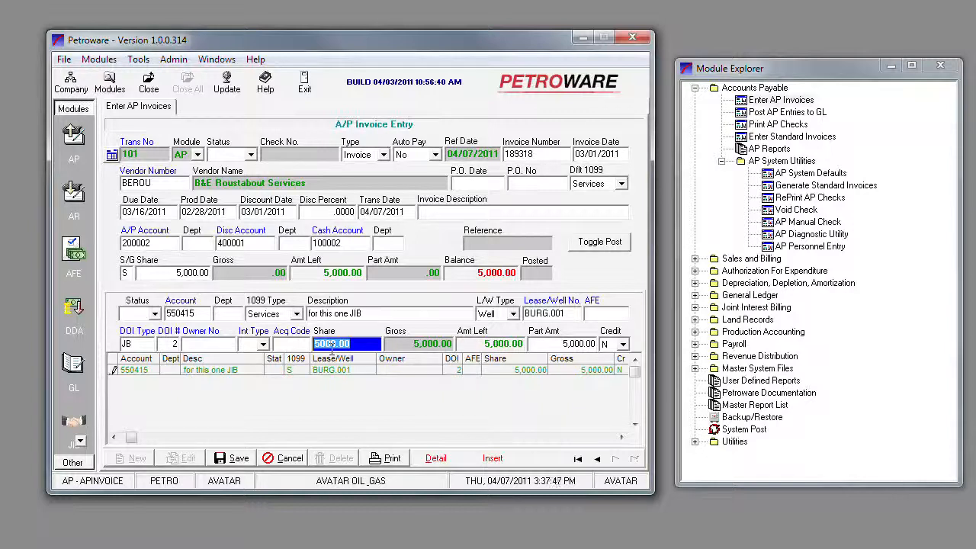
pyautogui.write('2000')
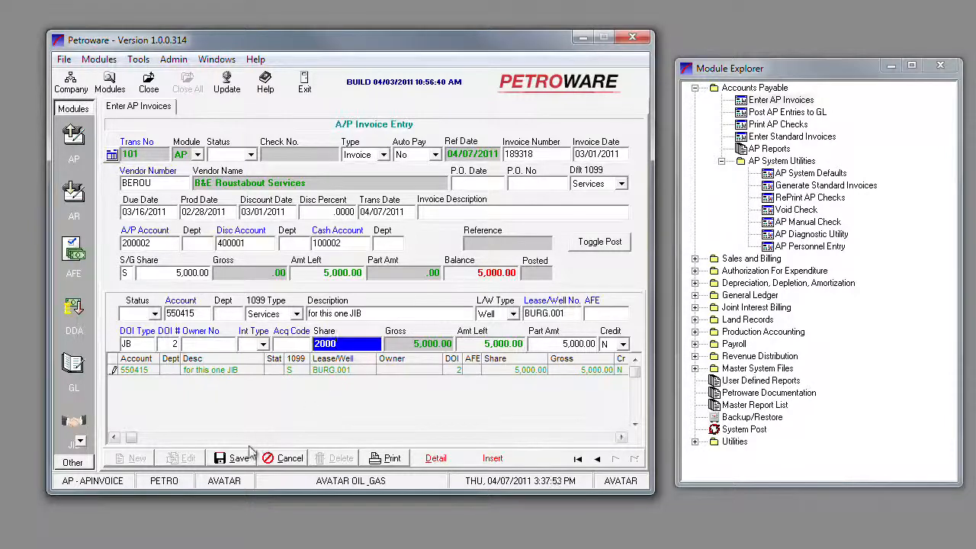
pyautogui.click(239, 459)
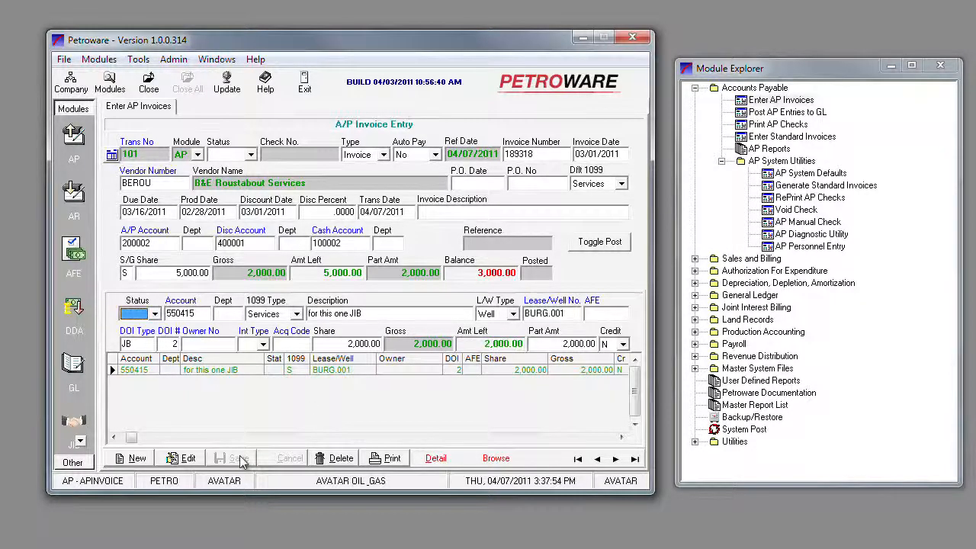
# Add a second detail line with the description "we want to make different", keeping the Roustabout Services account
pyautogui.click(137, 458)
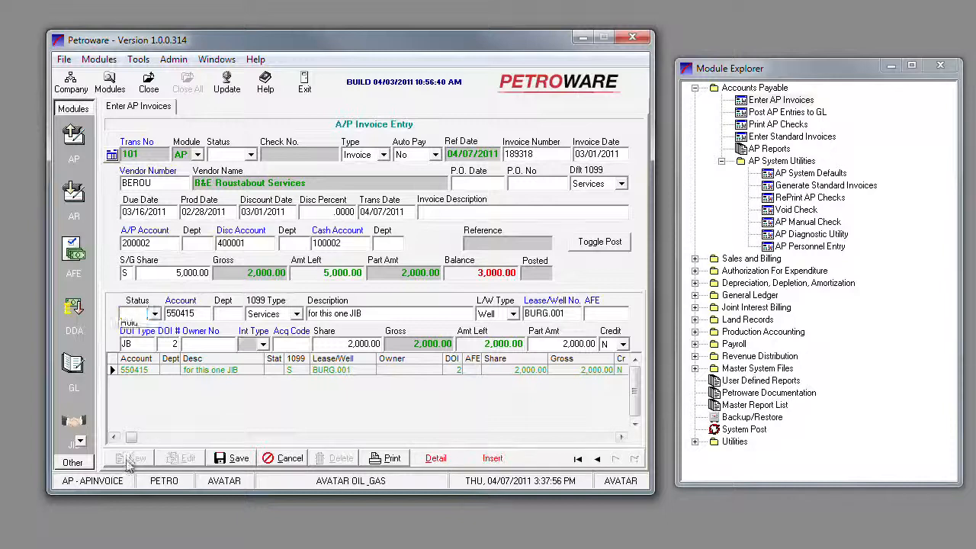
pyautogui.click(205, 315)
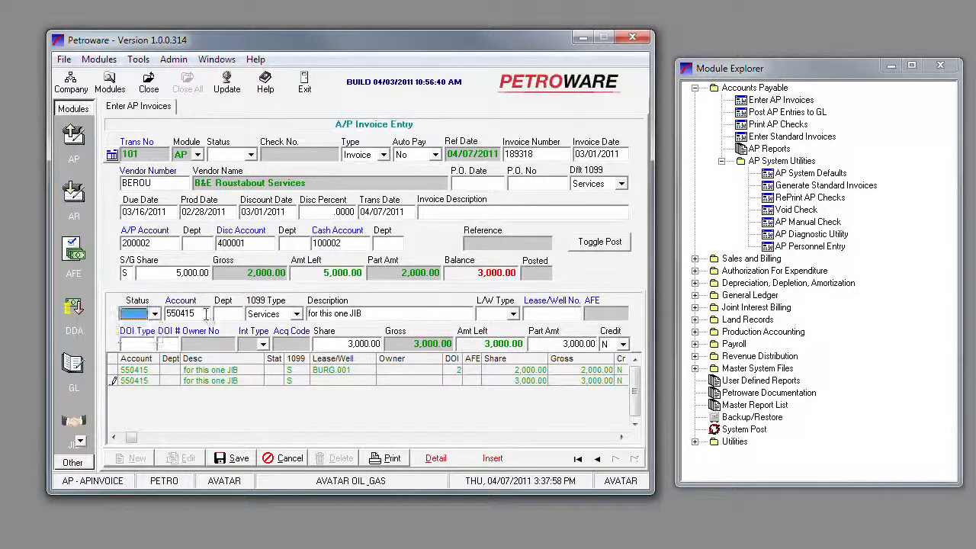
pyautogui.click(204, 314)
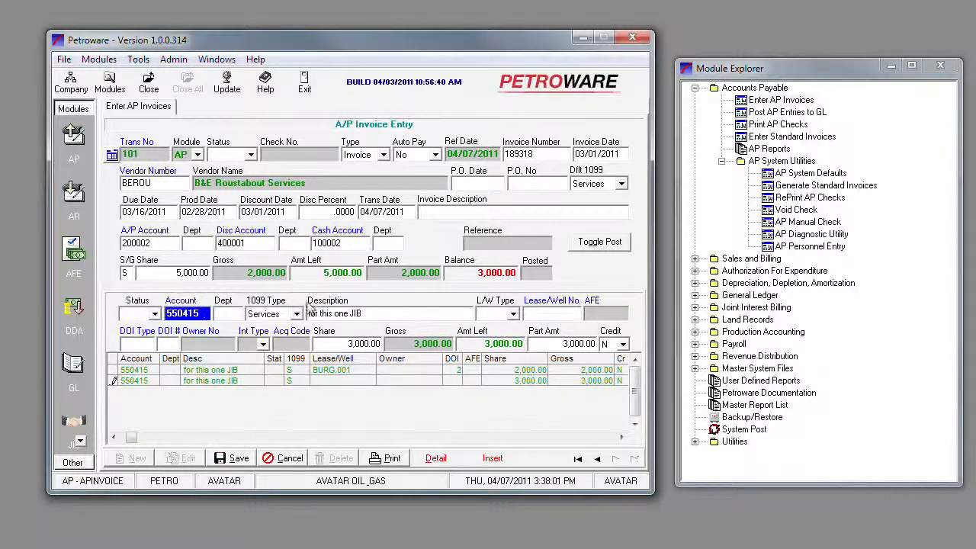
pyautogui.click(370, 313)
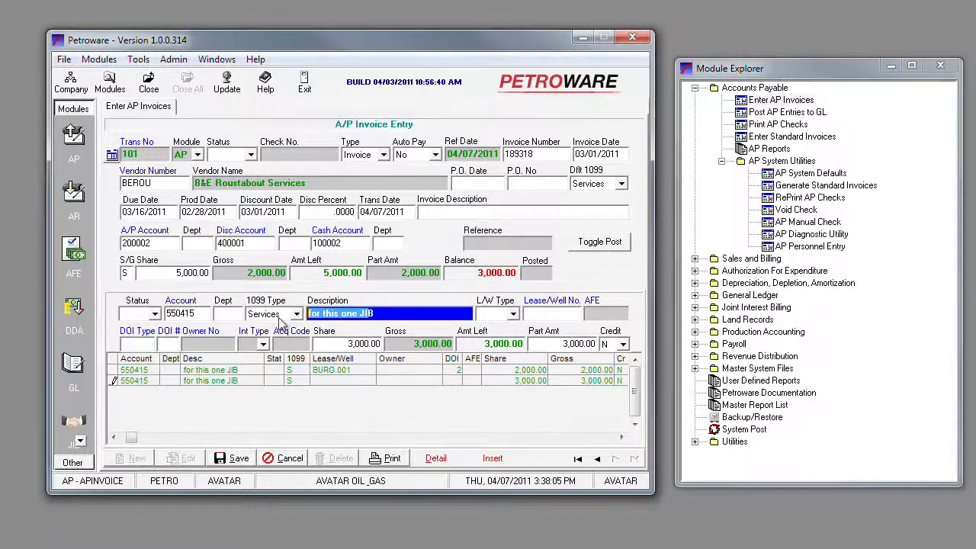
pyautogui.write('wel')
pyautogui.write('want to make')
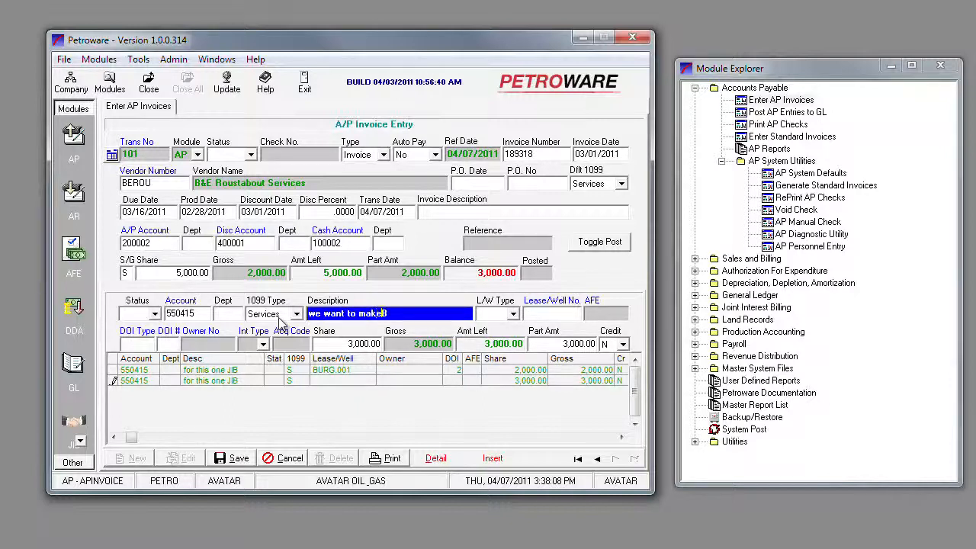
pyautogui.write(' different')
pyautogui.press('BackSpace')
# Set the second line's lease/well type to Lease, assign it to the BURGESS lease and save the line
pyautogui.click(511, 315)
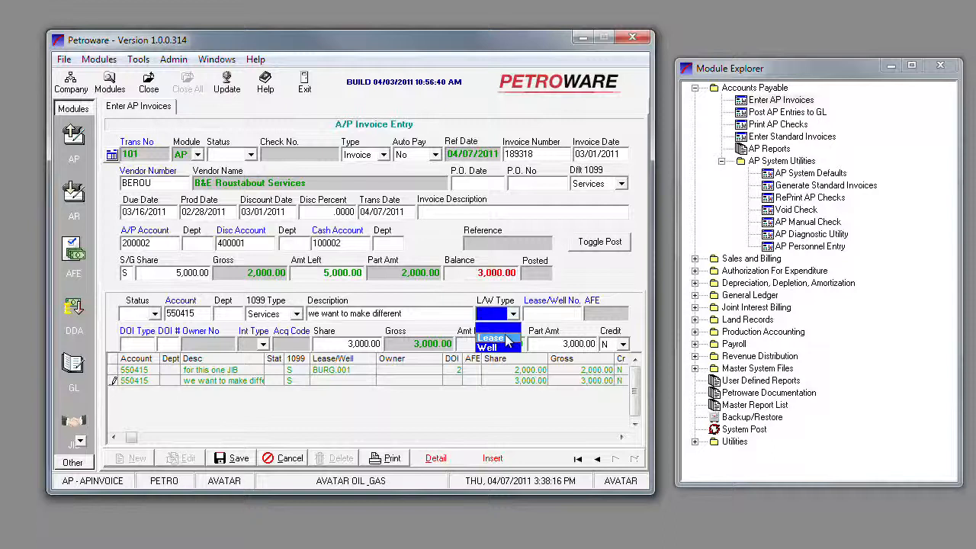
pyautogui.click(507, 339)
pyautogui.doubleClick(532, 318)
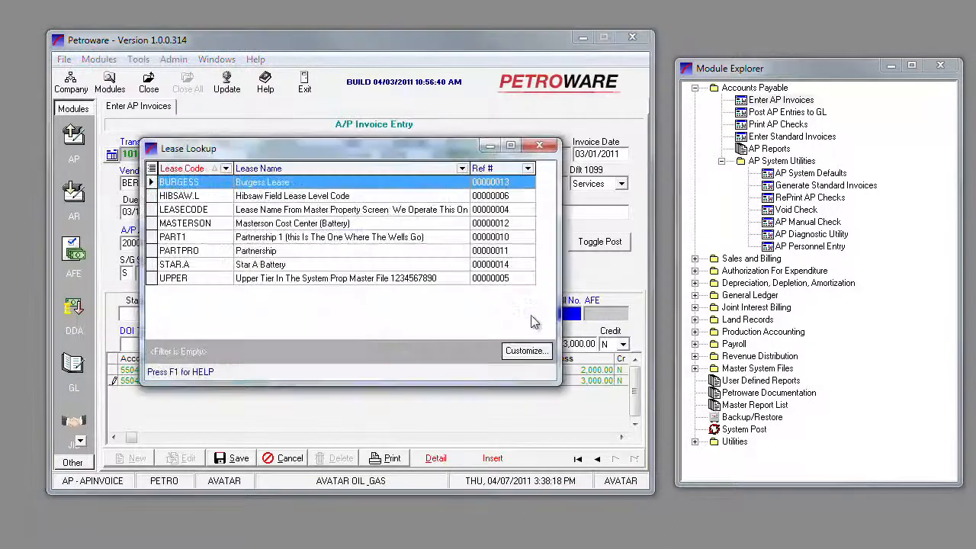
pyautogui.doubleClick(196, 186)
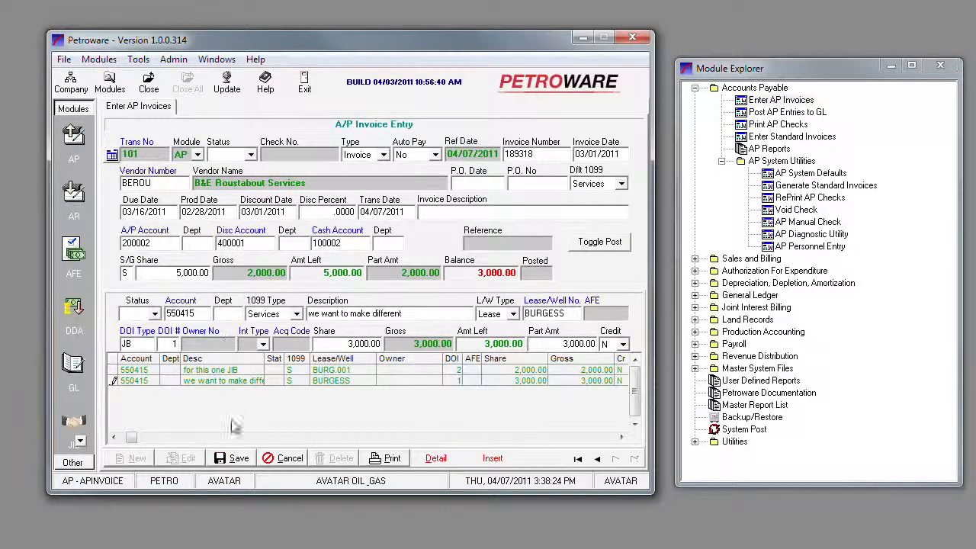
pyautogui.click(235, 458)
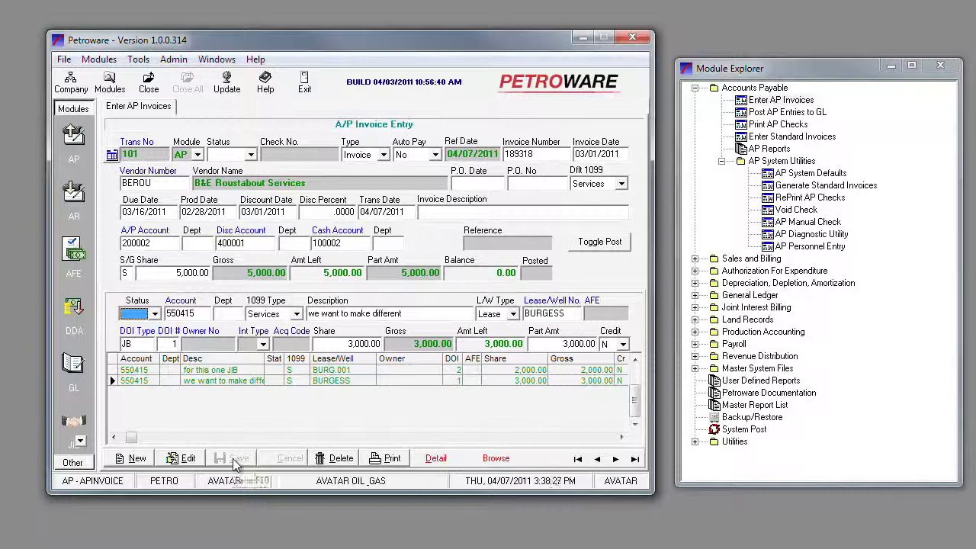
# Review the invoice's two detail lines, comparing the BURG.001 well entry with the BURGESS lease entry
pyautogui.click(333, 343)
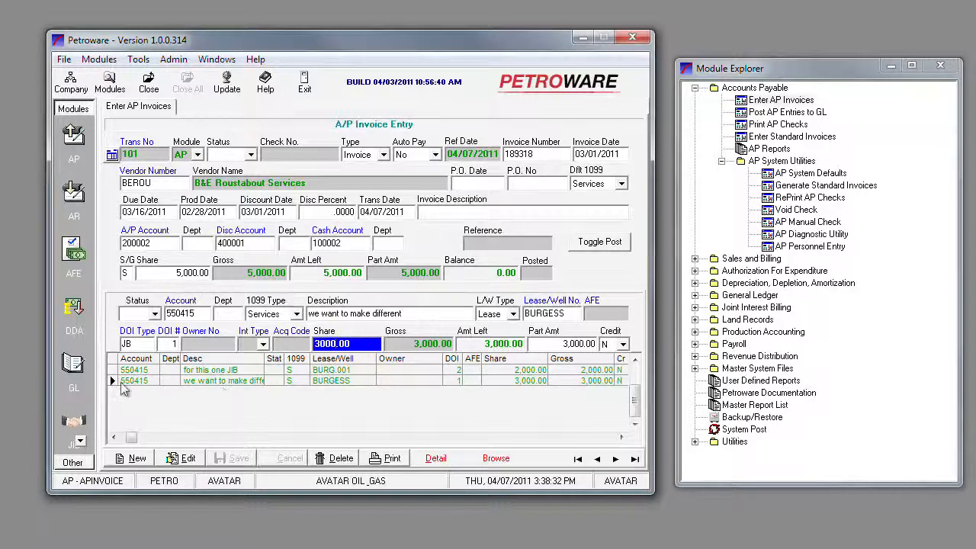
pyautogui.click(113, 371)
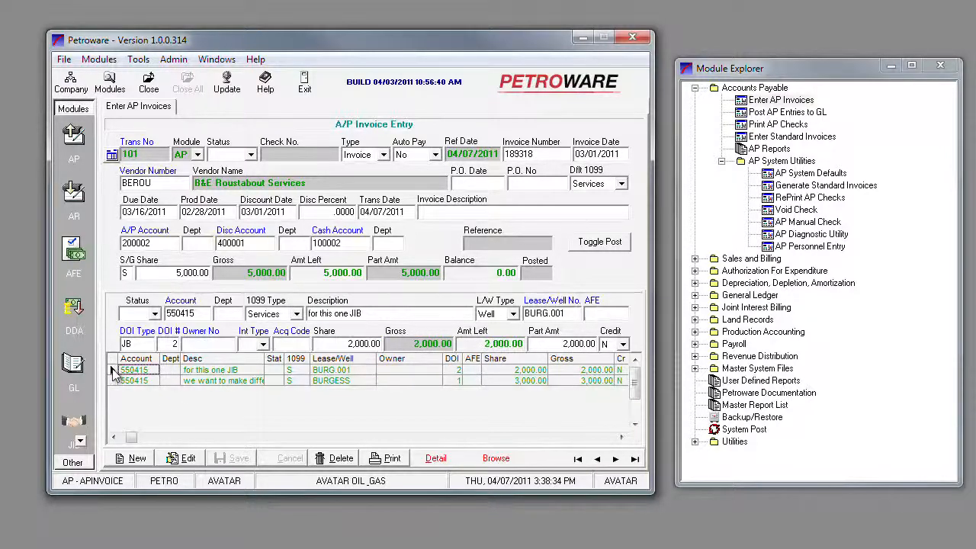
pyautogui.click(339, 381)
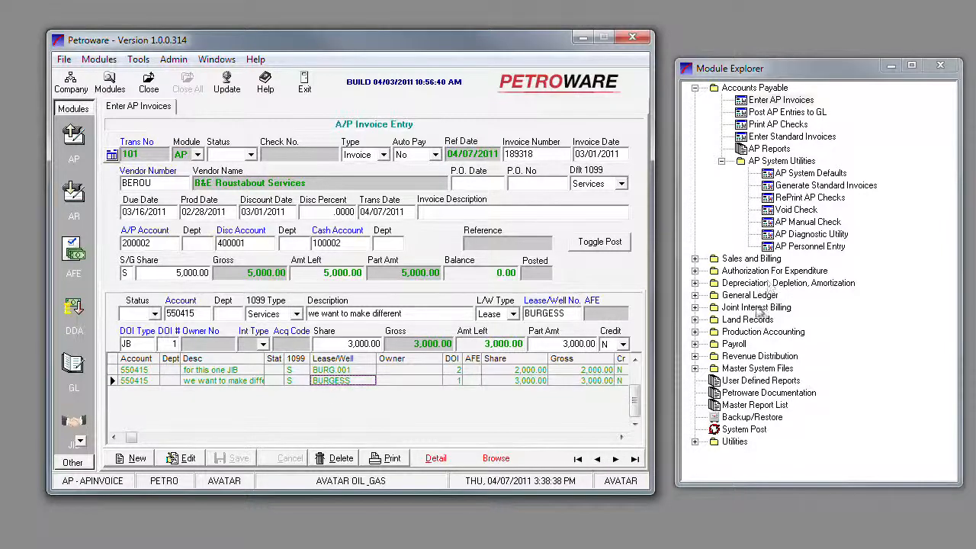
# Open the Division of Interest file, load the Burgess Lease Expenses JB deck and inspect its BURG.001 and BURG.002 lines
pyautogui.doubleClick(751, 369)
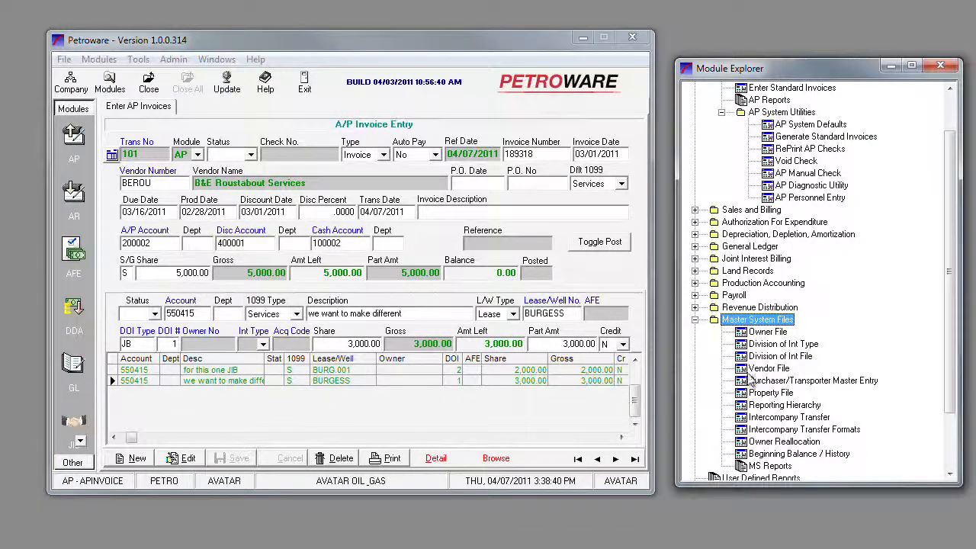
pyautogui.doubleClick(759, 356)
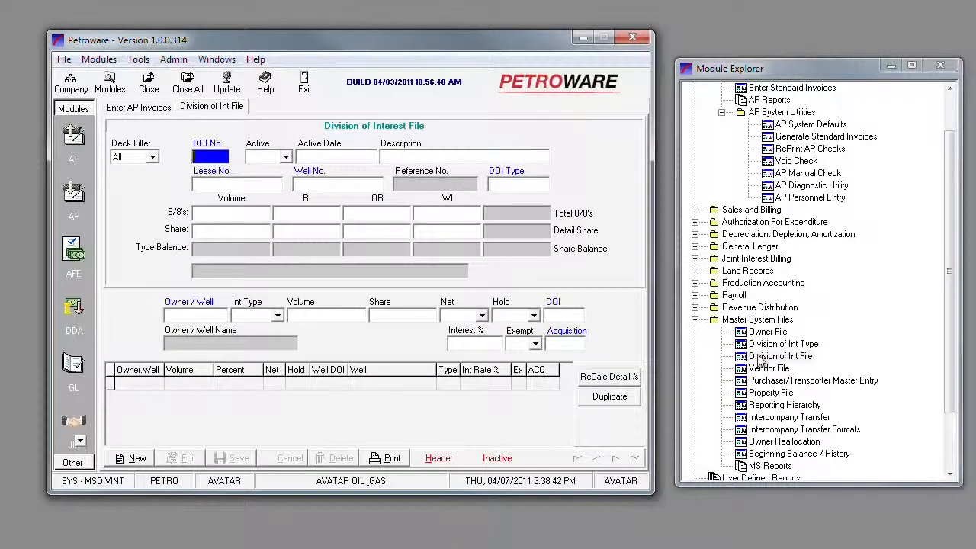
pyautogui.press('F2')
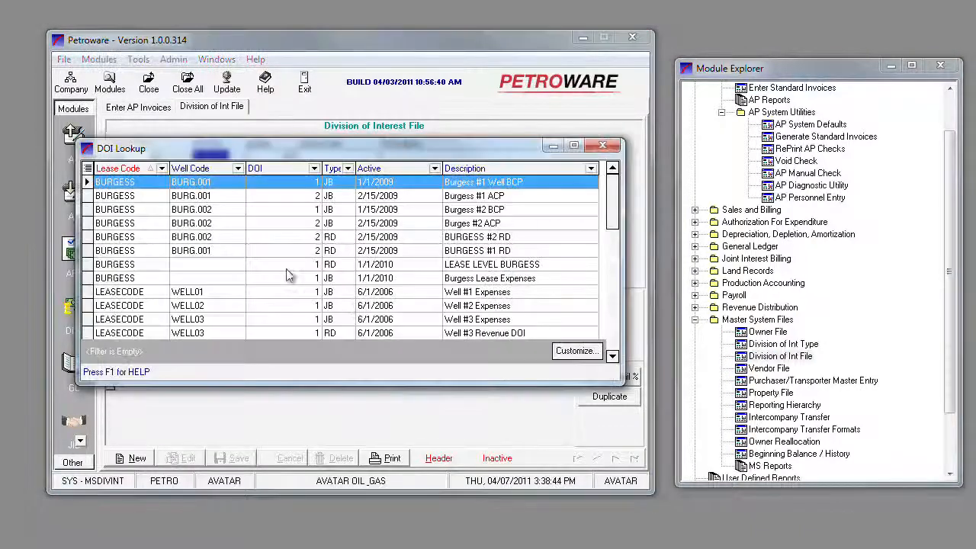
pyautogui.doubleClick(195, 279)
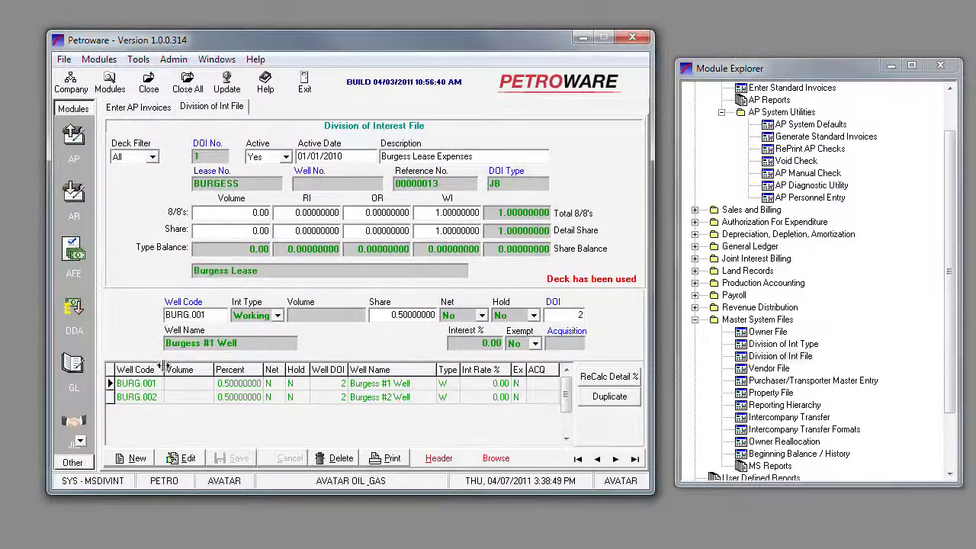
pyautogui.click(109, 384)
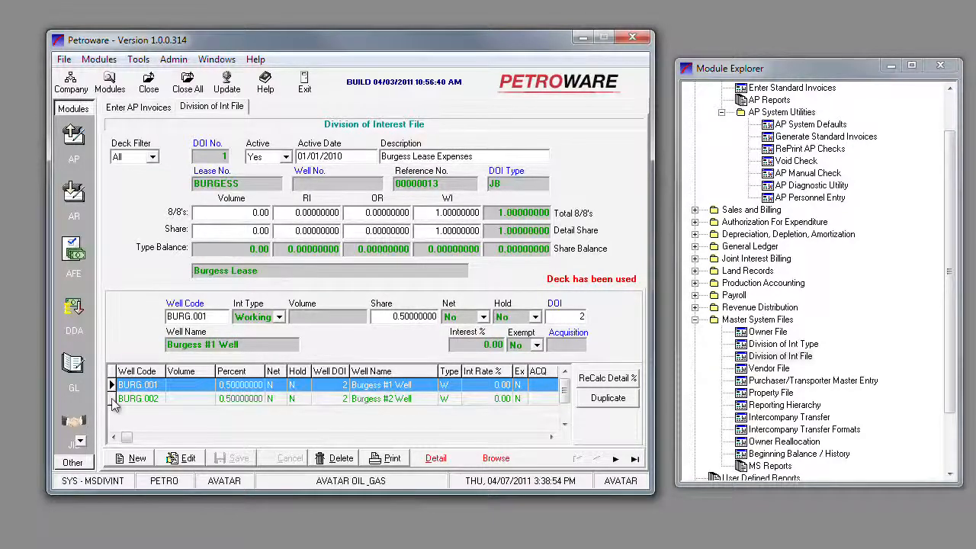
pyautogui.click(114, 399)
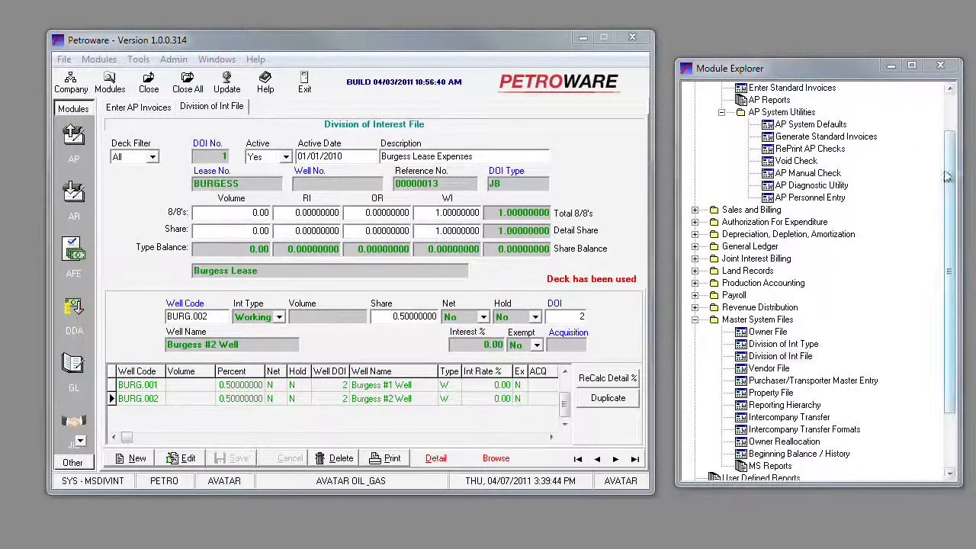
# Open the AP reports list and start printing the A/P Invoice Edit List
pyautogui.doubleClick(766, 100)
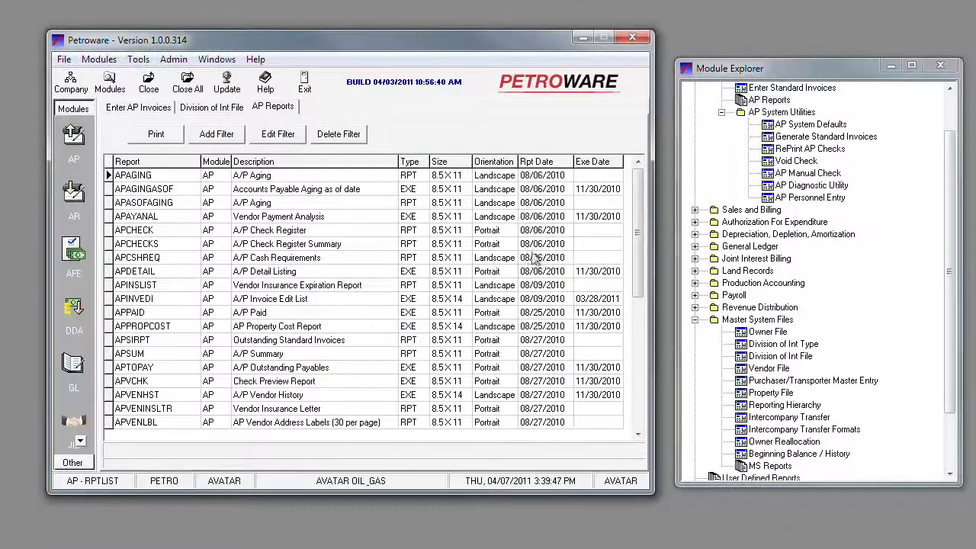
pyautogui.click(267, 301)
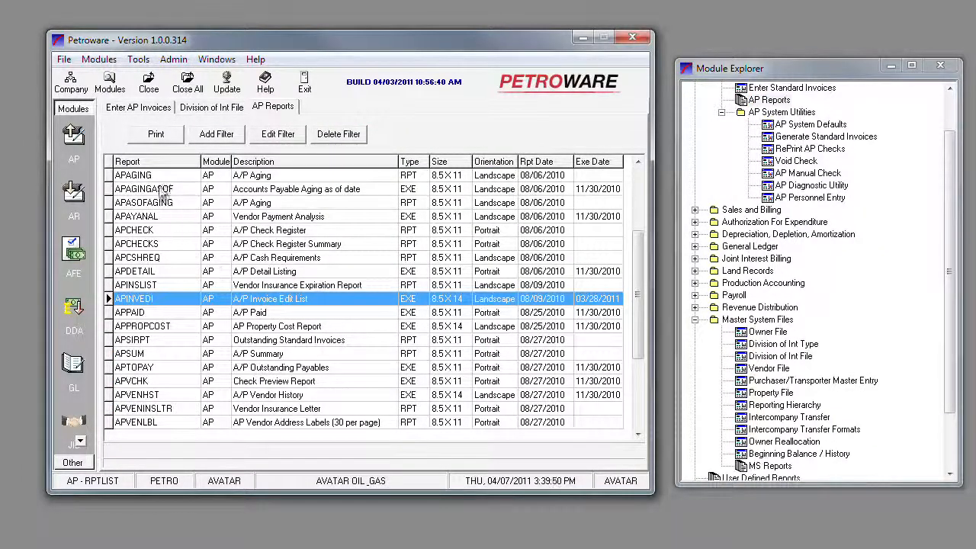
pyautogui.click(154, 135)
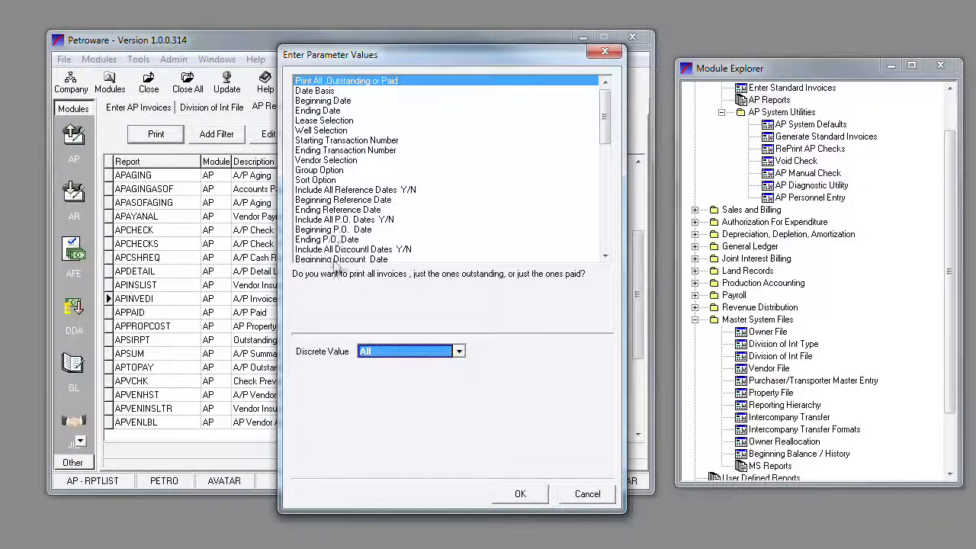
# Set the report's beginning date to 1/01/10, check the ending date, lease, well and vendor parameters, and generate the report
pyautogui.click(312, 102)
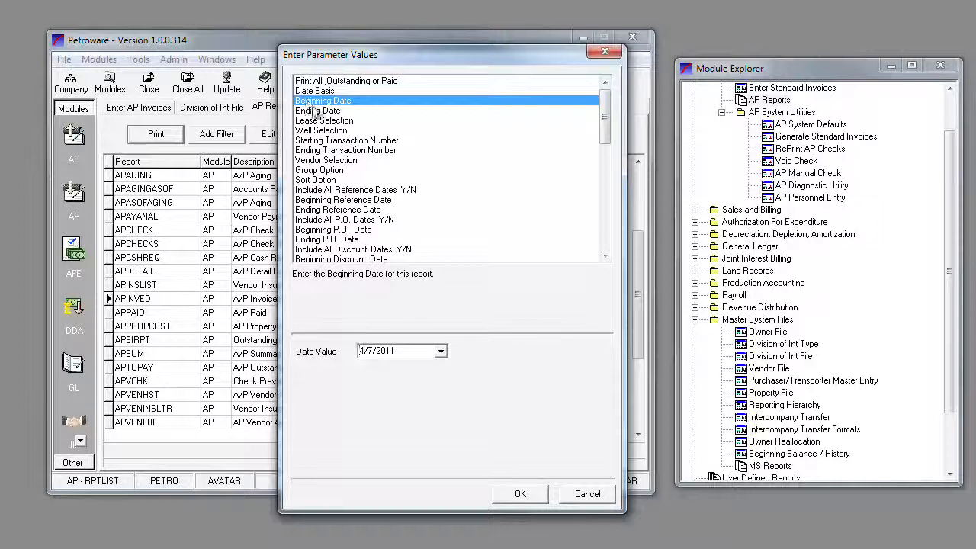
pyautogui.write('1/01/10')
pyautogui.click(313, 82)
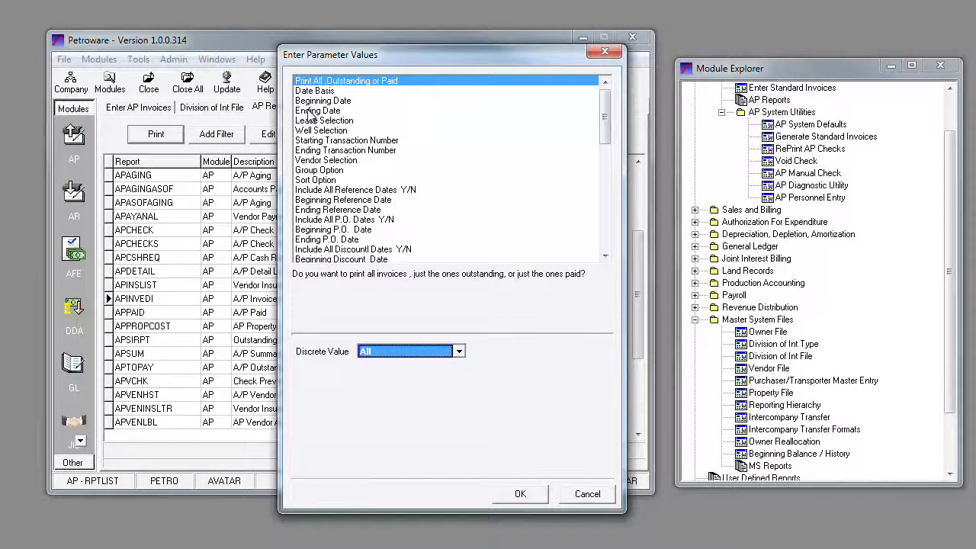
pyautogui.click(310, 112)
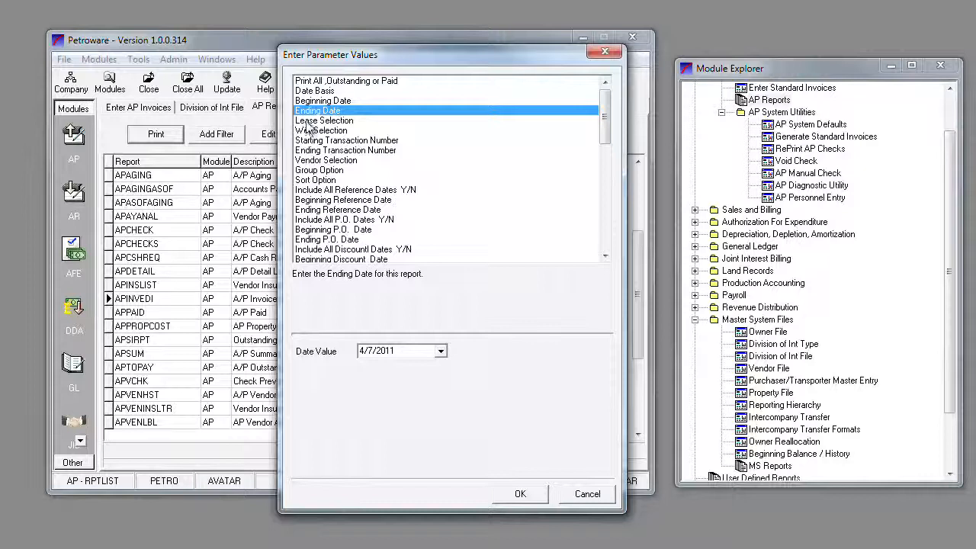
pyautogui.click(308, 121)
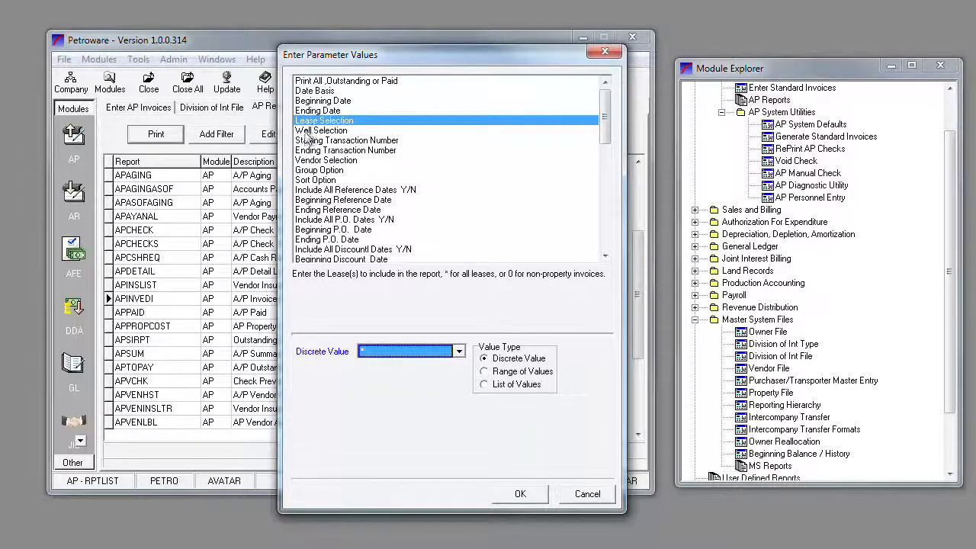
pyautogui.click(309, 131)
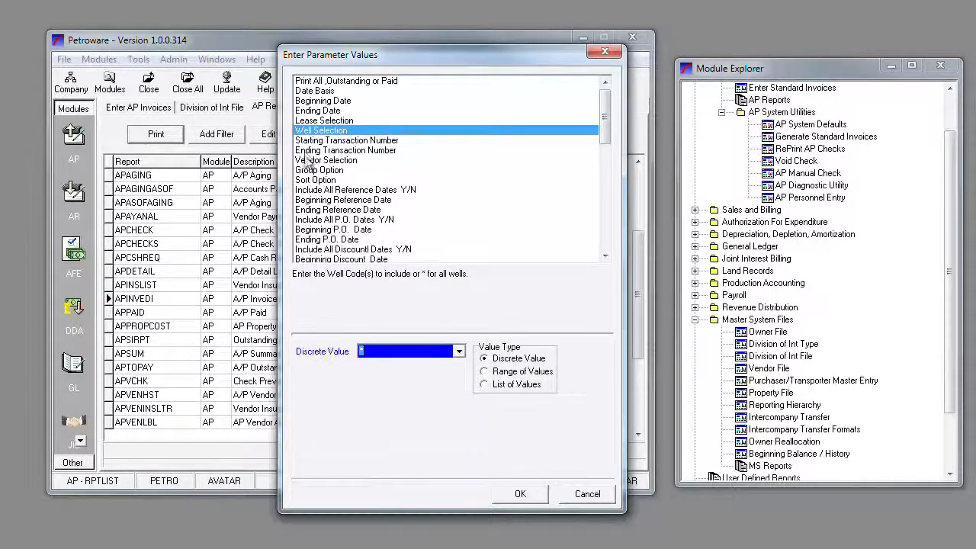
pyautogui.click(307, 161)
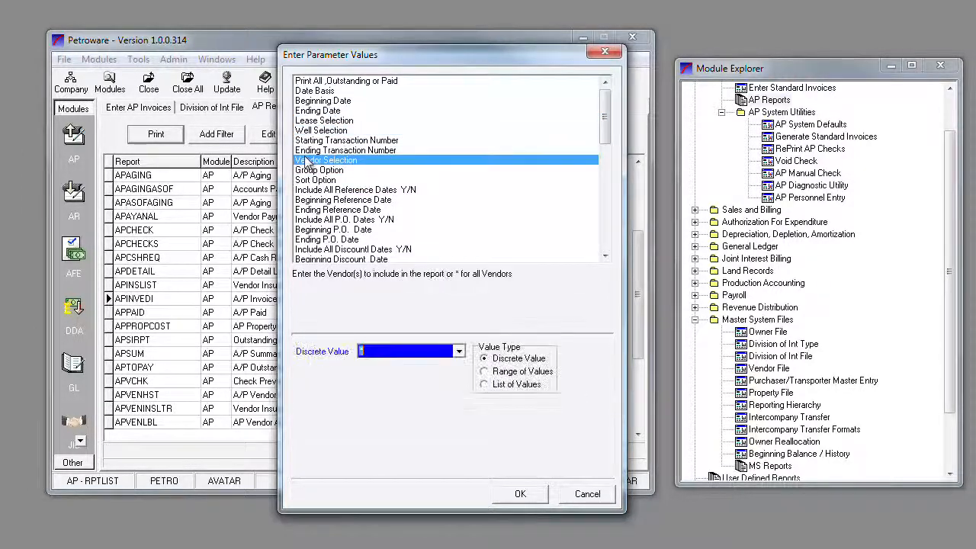
pyautogui.click(525, 499)
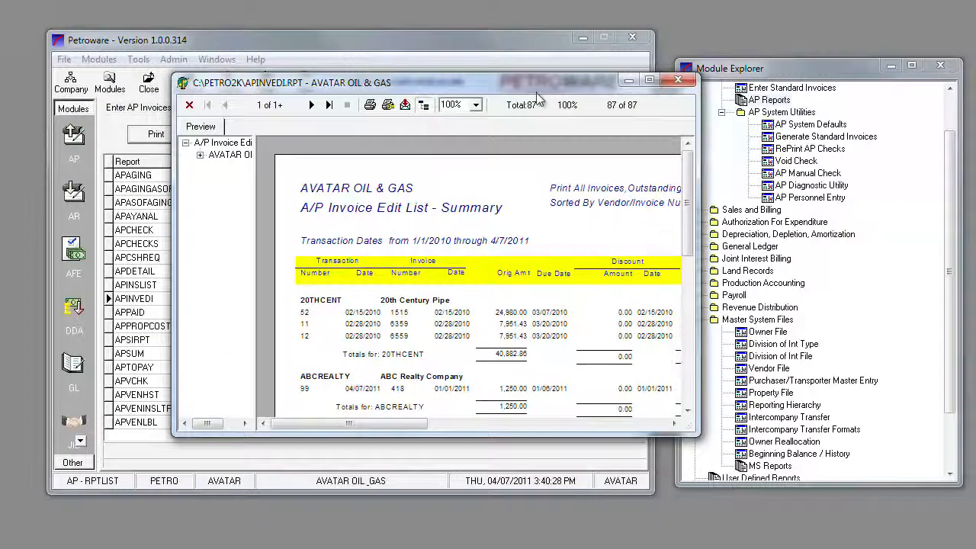
# Widen the report preview and its group tree, expand AVATAR OIL & GAS and go to vendor BEROU
pyautogui.moveTo(697, 271); pyautogui.dragTo(960, 267)
pyautogui.moveTo(392, 85); pyautogui.dragTo(277, 105)
pyautogui.click(84, 179)
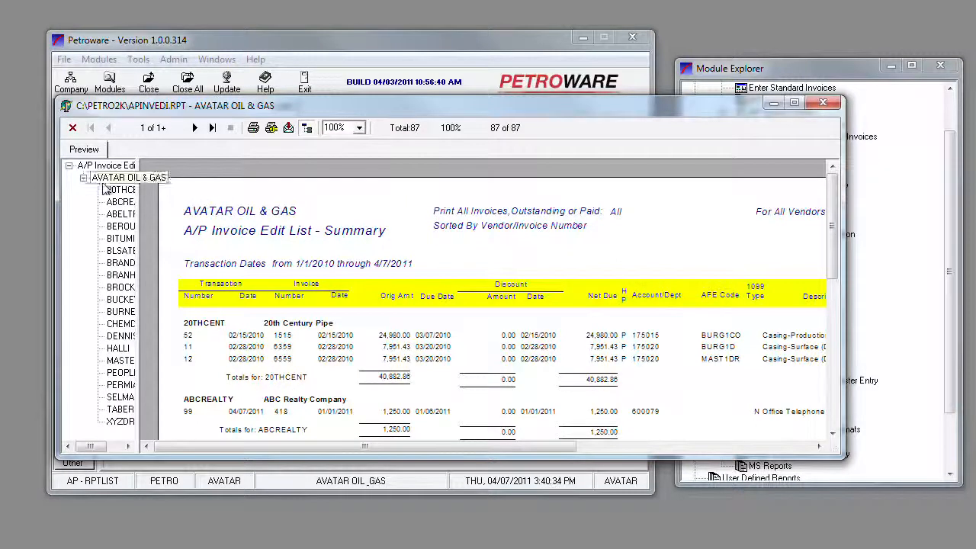
pyautogui.moveTo(137, 210); pyautogui.dragTo(169, 208)
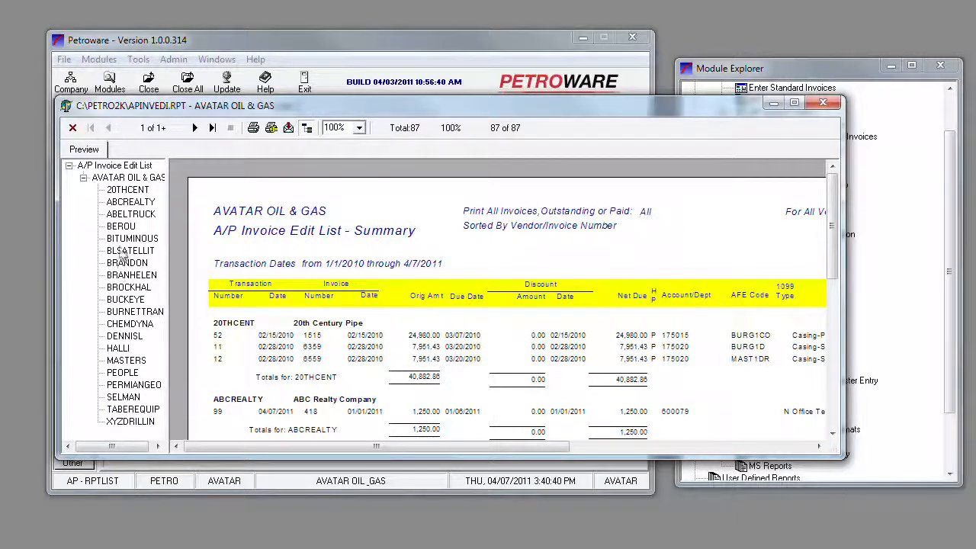
pyautogui.click(120, 227)
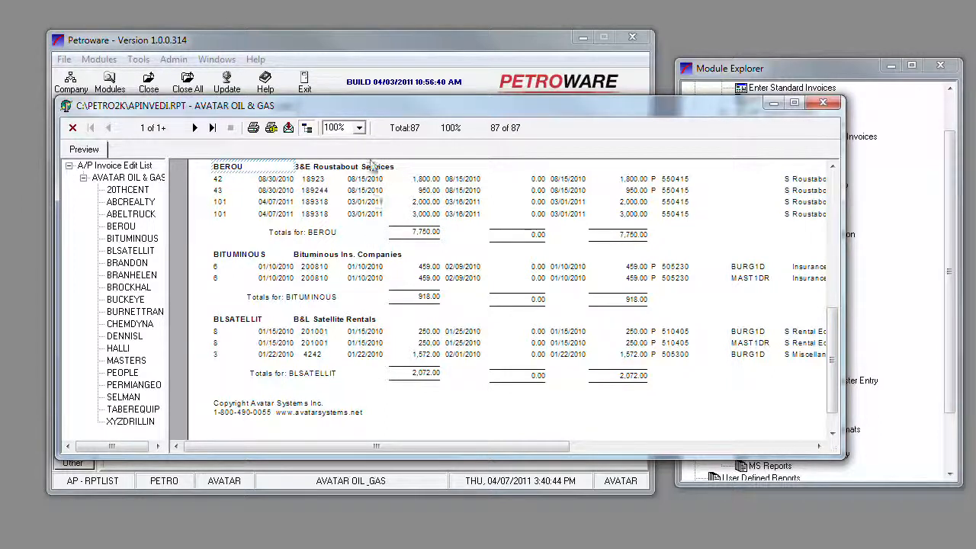
# Magnify the report to 150% and examine the B&E Roustabout Services invoice lines across to their lease, well and DOI columns
pyautogui.click(358, 128)
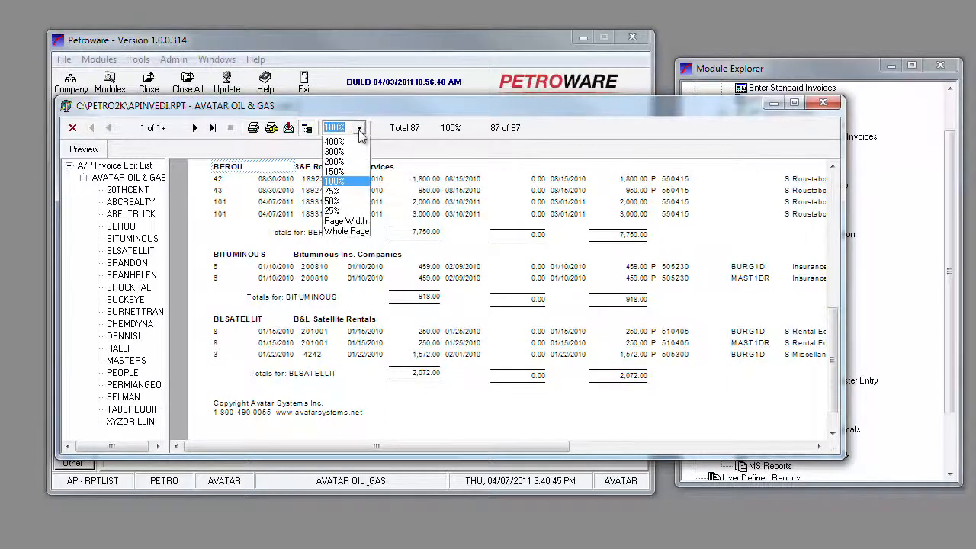
pyautogui.click(339, 181)
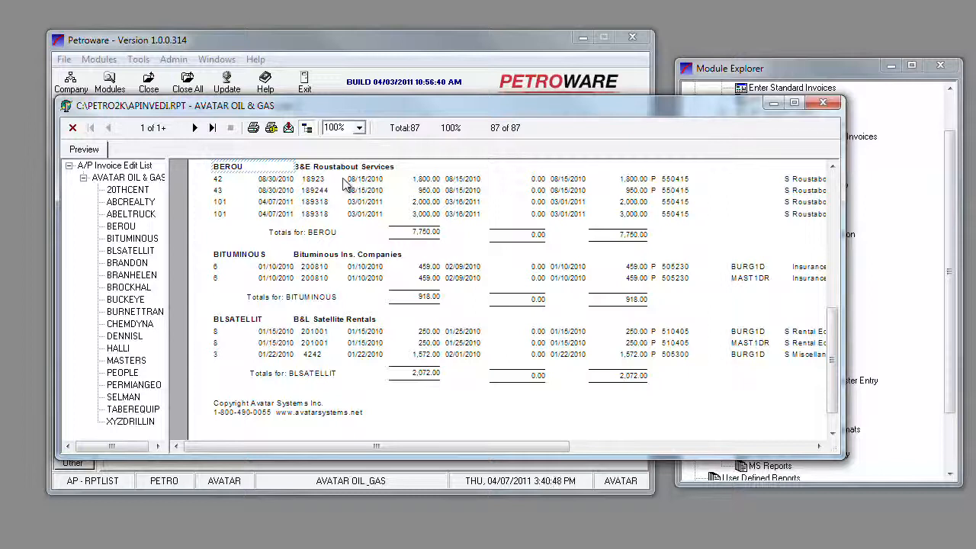
pyautogui.click(358, 128)
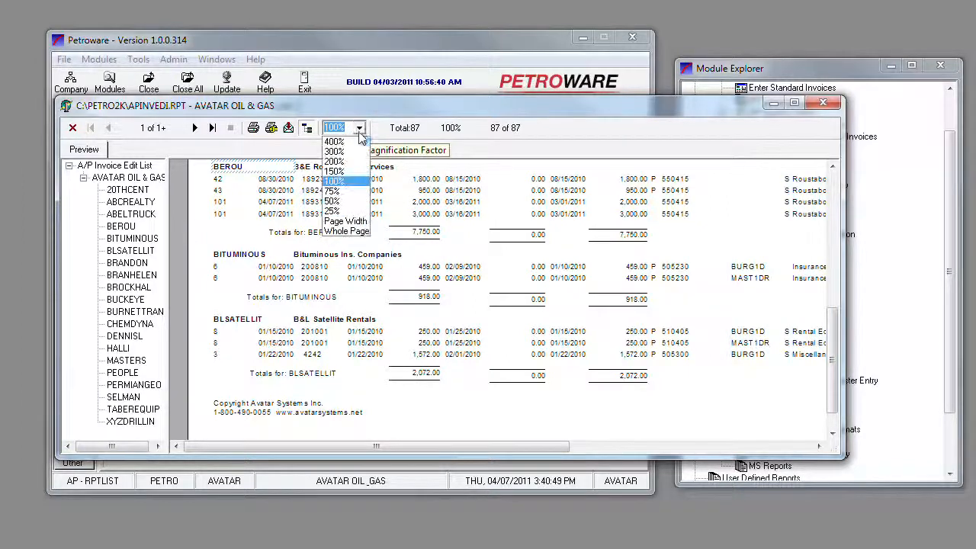
pyautogui.click(347, 171)
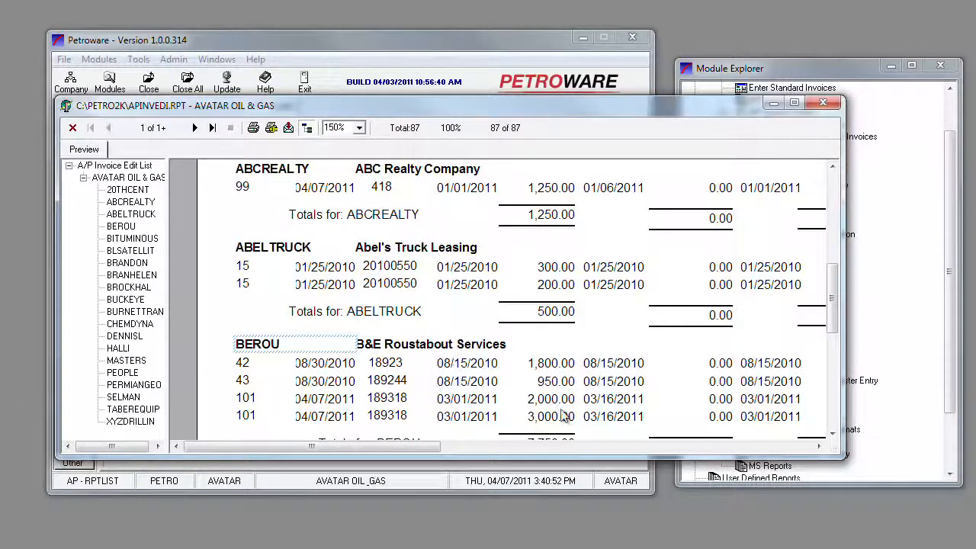
pyautogui.moveTo(428, 447); pyautogui.dragTo(625, 449)
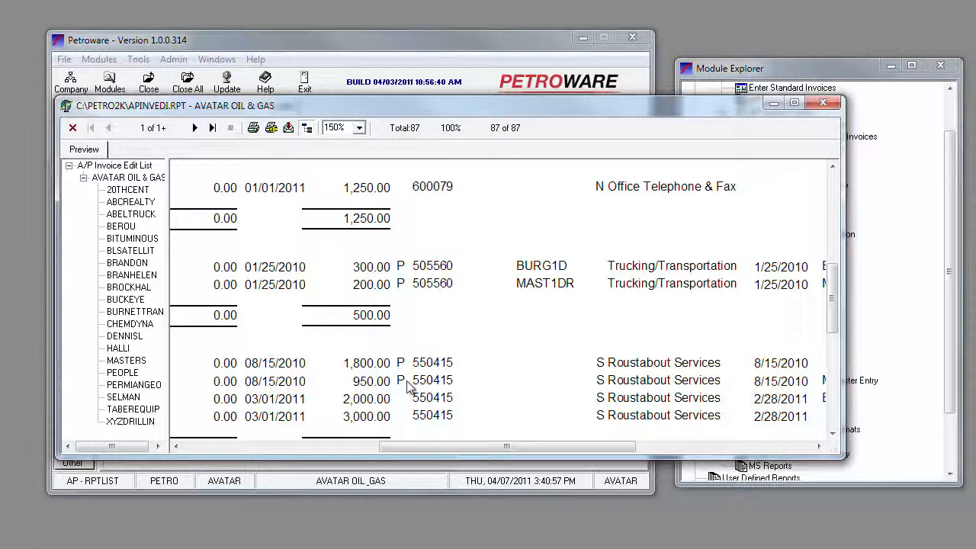
pyautogui.moveTo(399, 447); pyautogui.dragTo(533, 456)
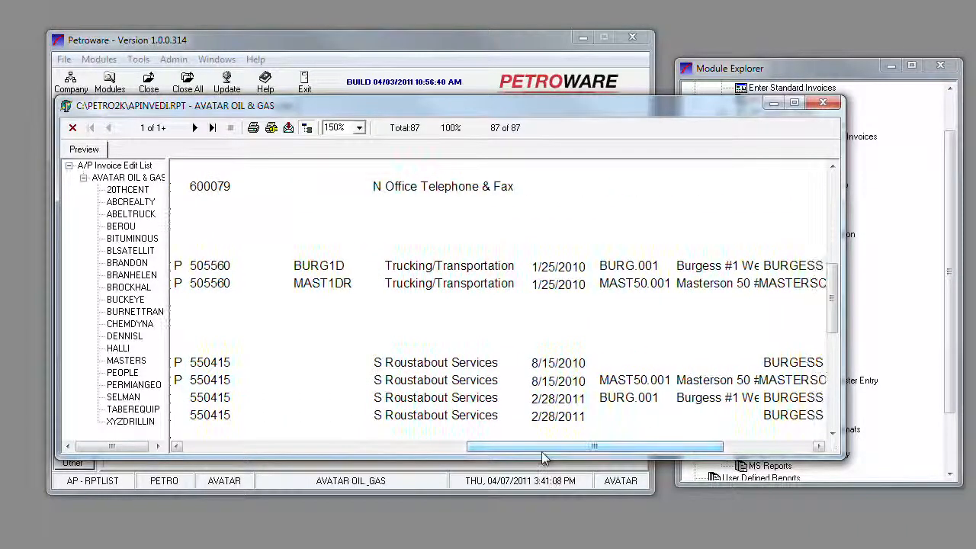
pyautogui.moveTo(538, 449); pyautogui.dragTo(638, 420)
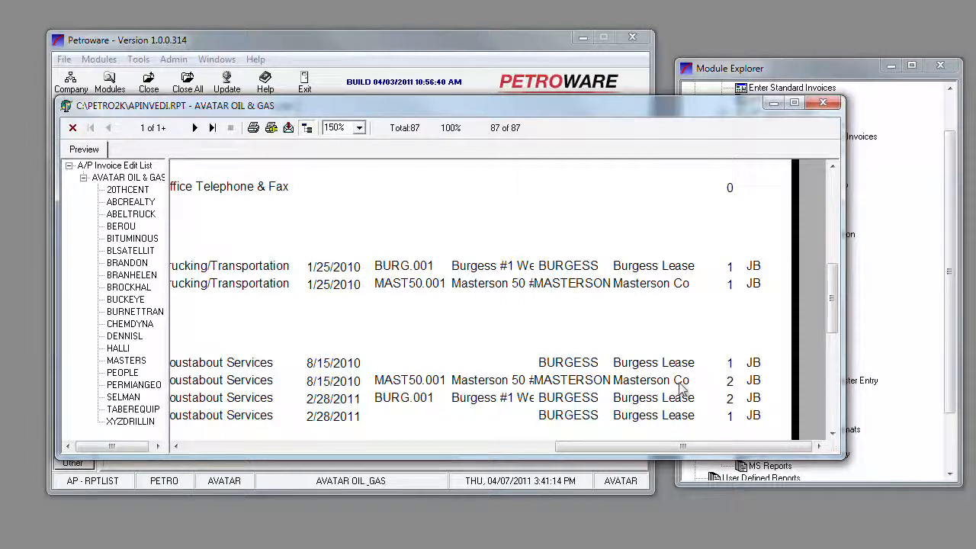
# Close the invoice edit list preview and browse the list of available AP reports
pyautogui.click(823, 104)
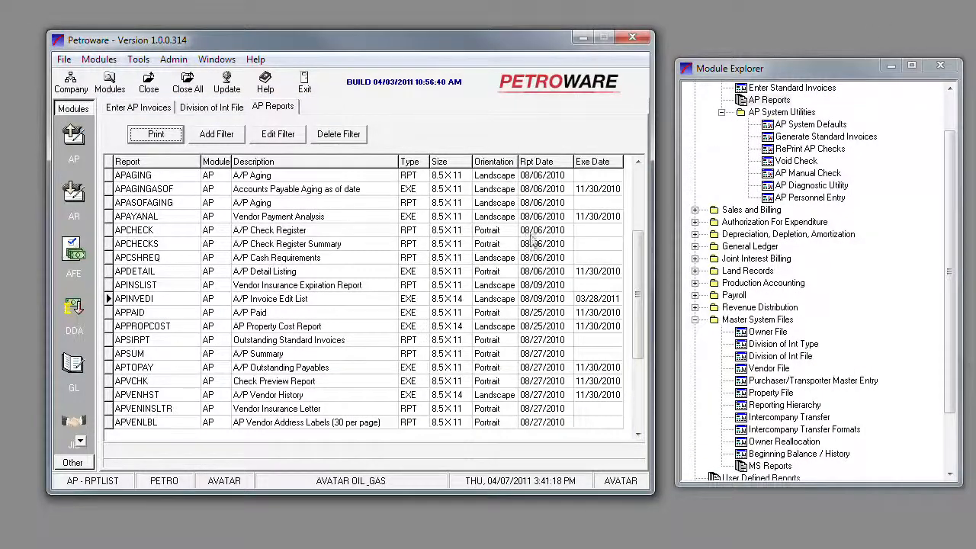
pyautogui.click(638, 436)
pyautogui.moveTo(638, 398); pyautogui.dragTo(647, 256)
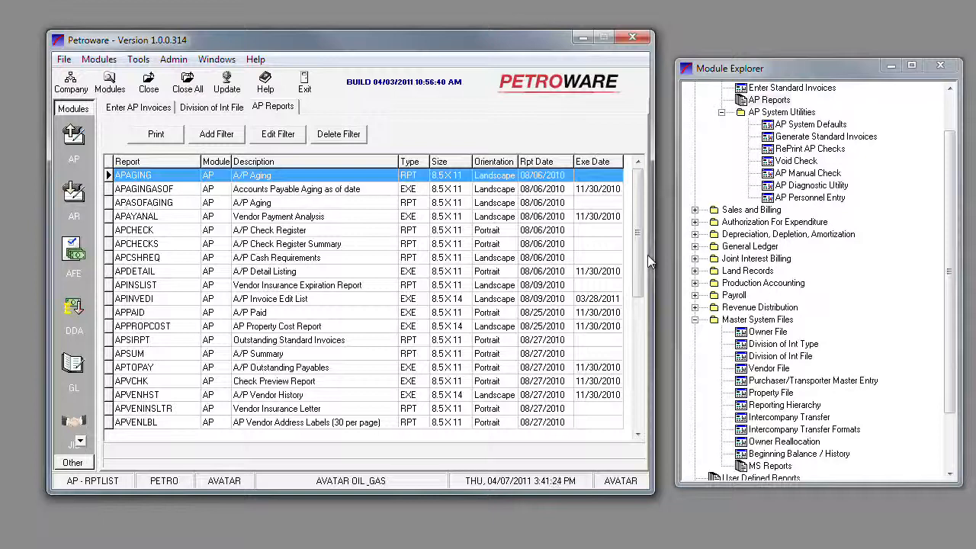